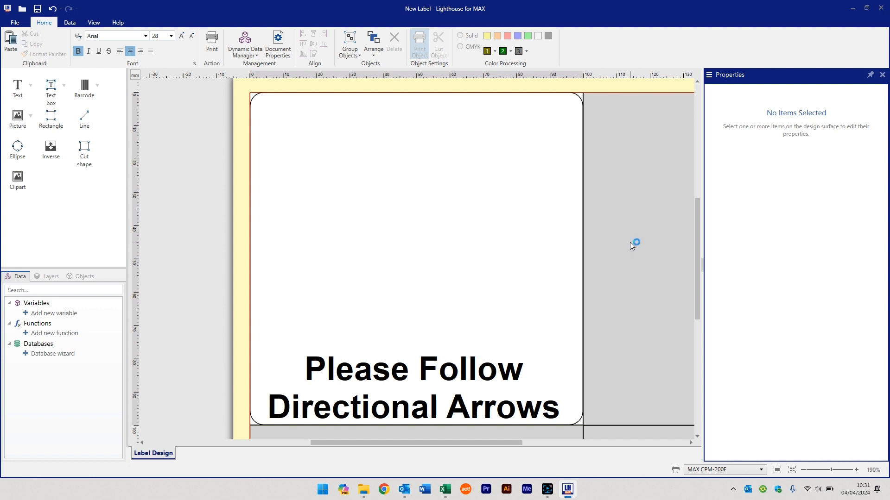
Step: Switch to File Explorer, view the path-copying option for Logo Mono without strapline.wmf, and return to the label
click(365, 490)
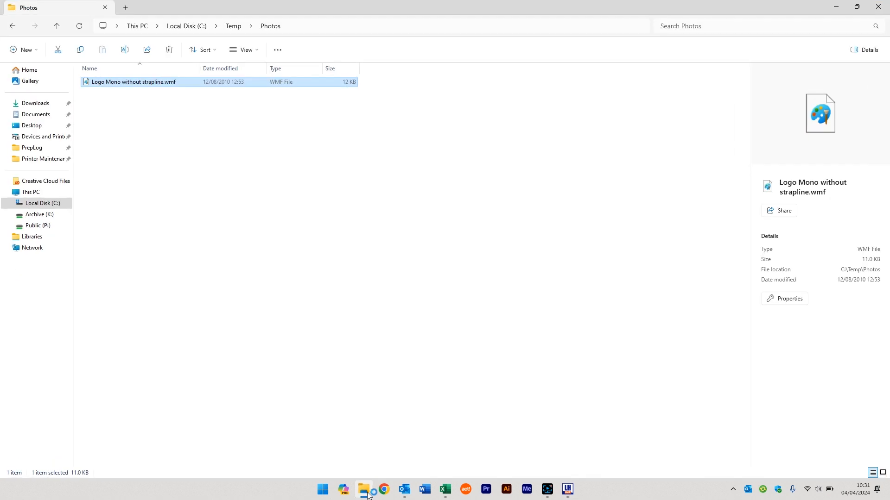
right_click(179, 84)
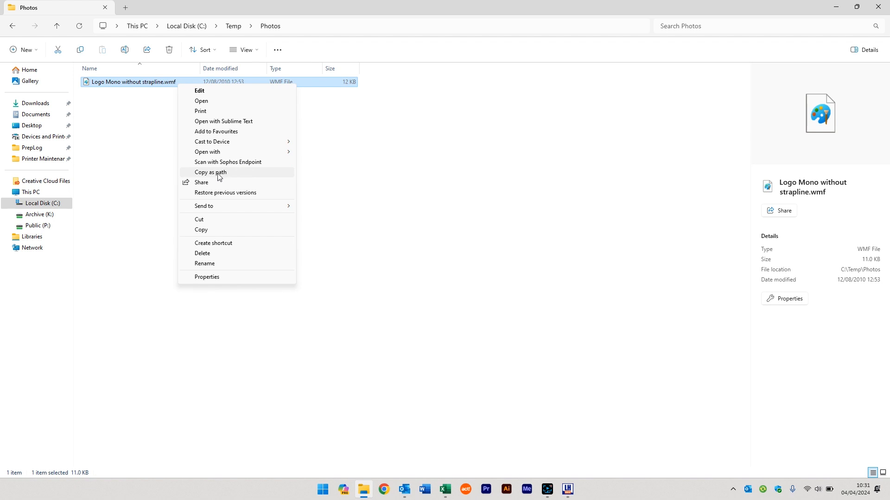
click(597, 160)
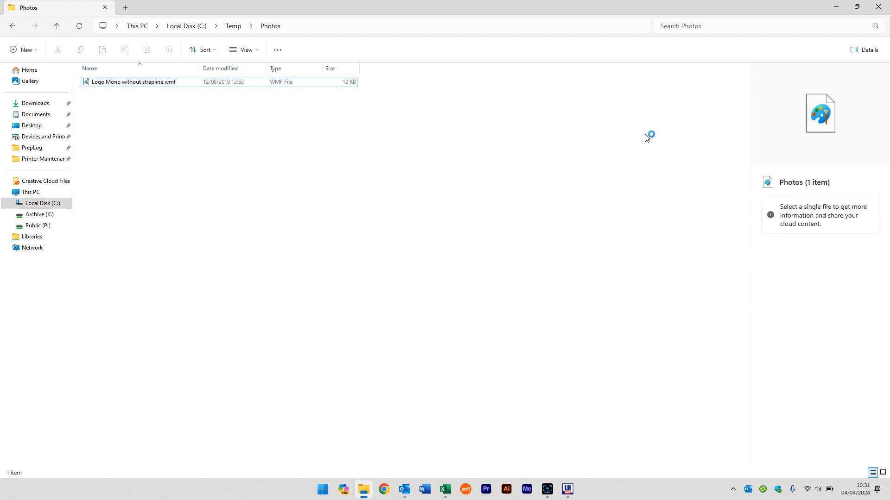
click(835, 7)
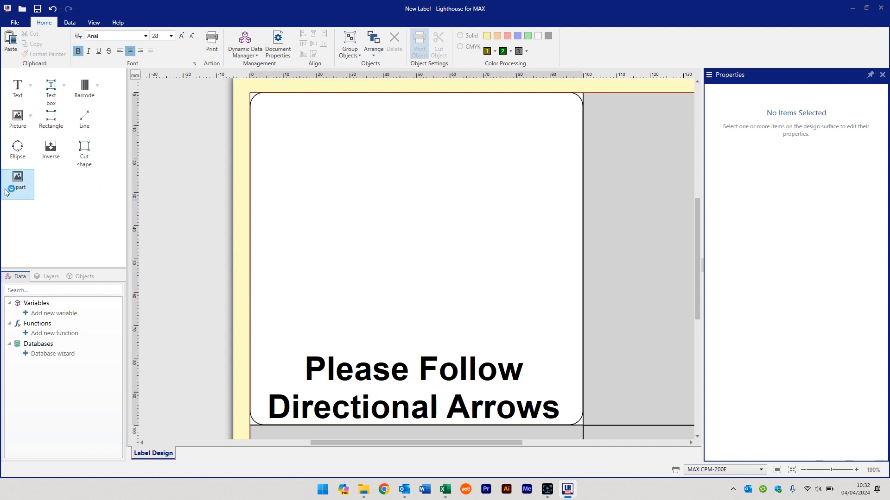
Step: Browse the CPM Arrows folder in the clipart gallery and inspect the file paths of the up, down, left and right arrows
click(19, 183)
click(330, 143)
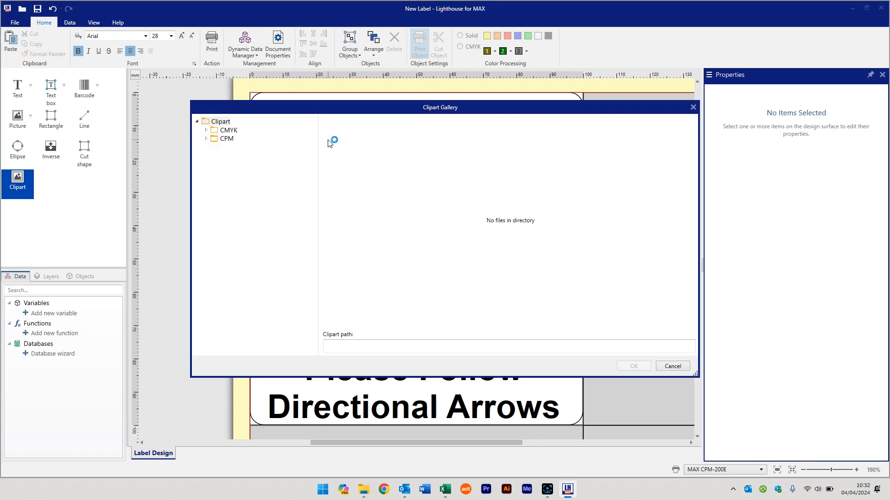
click(206, 139)
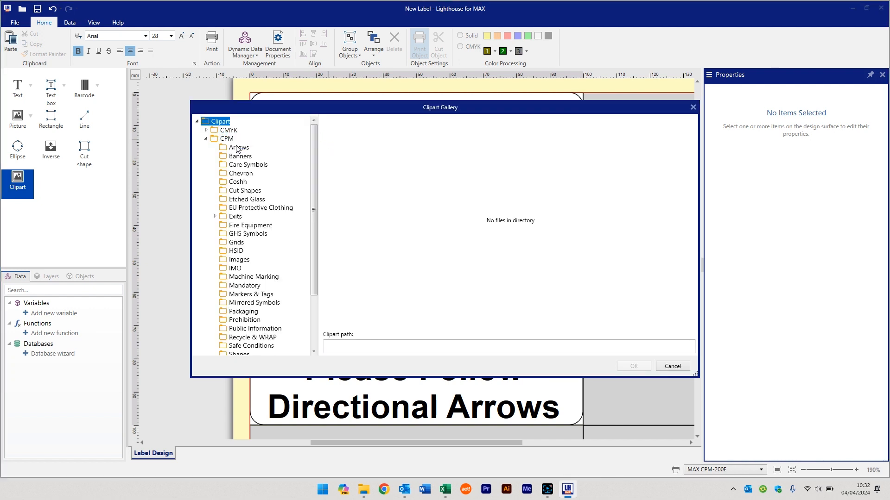
click(237, 148)
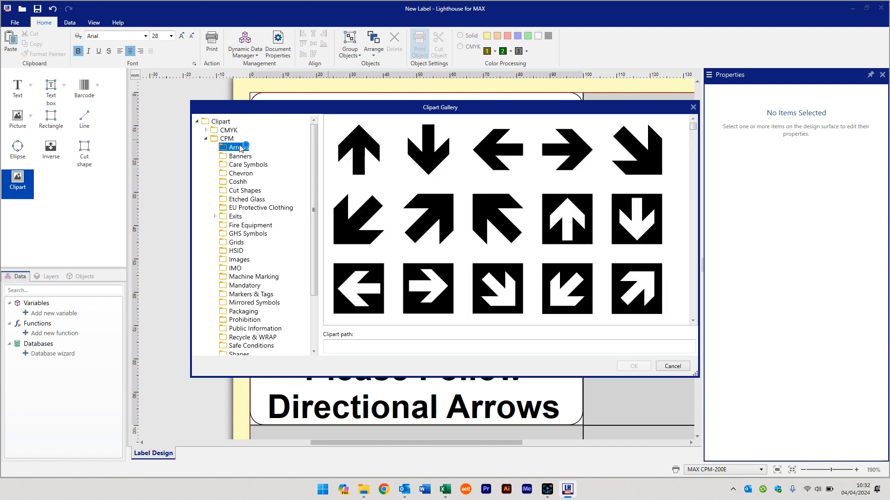
click(390, 137)
click(420, 139)
click(496, 143)
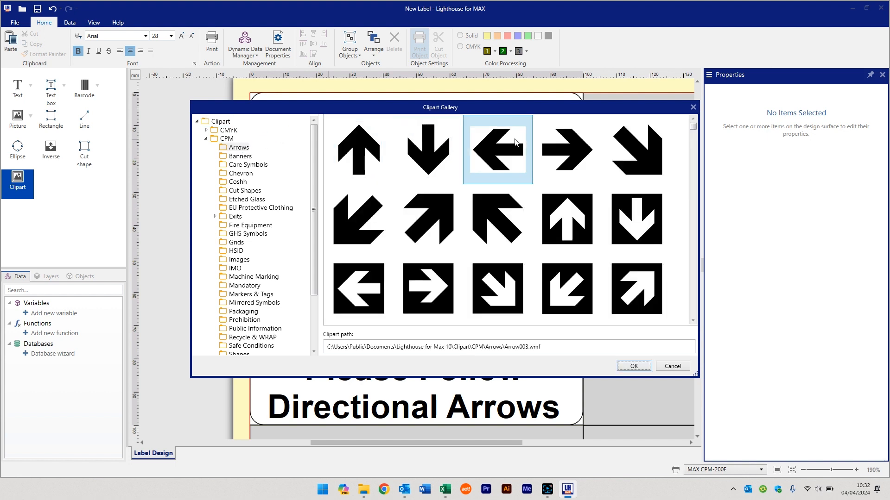
click(549, 144)
click(488, 147)
click(411, 149)
click(386, 151)
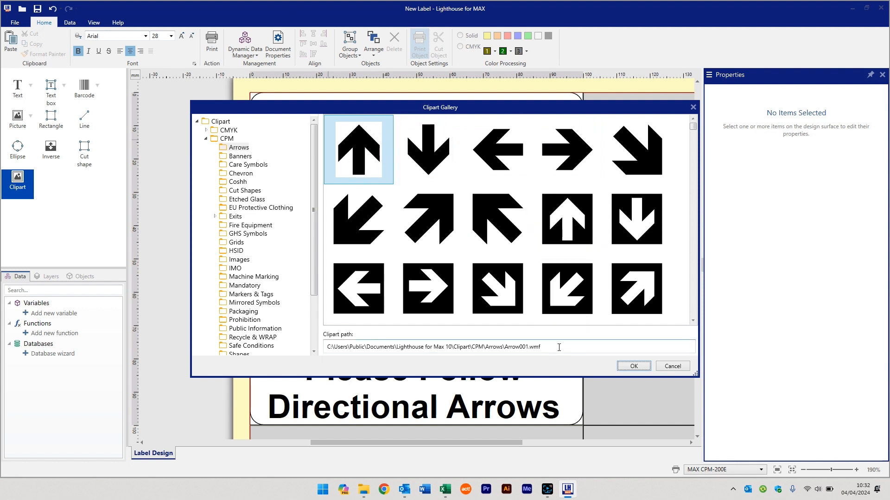
Step: Copy the full clipart path of the up arrow, Arrow001.wmf
drag(559, 347, 324, 349)
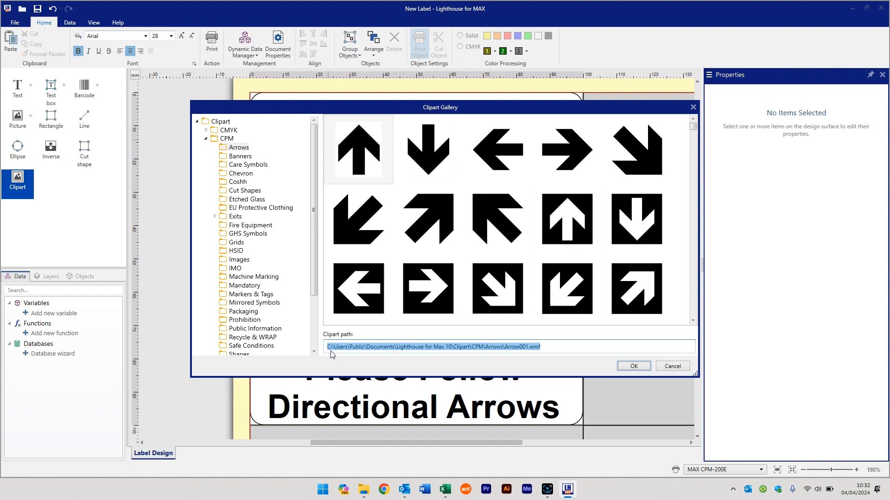
right_click(408, 347)
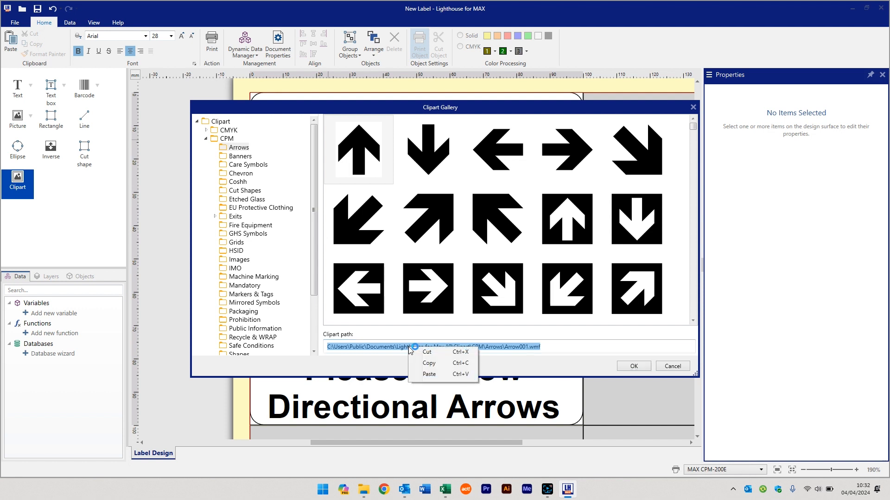
click(429, 364)
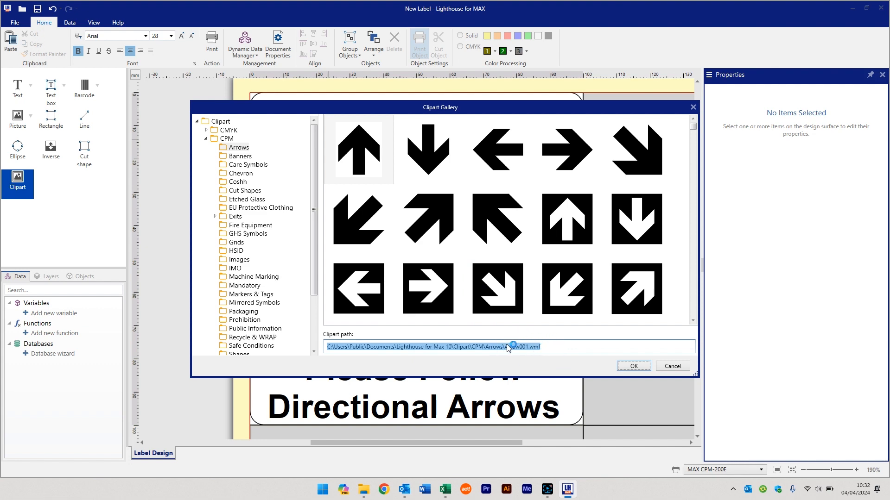
Step: Review the File Path and Image Description columns in the Excel workbook, then close it and dismiss the clipart gallery
click(446, 493)
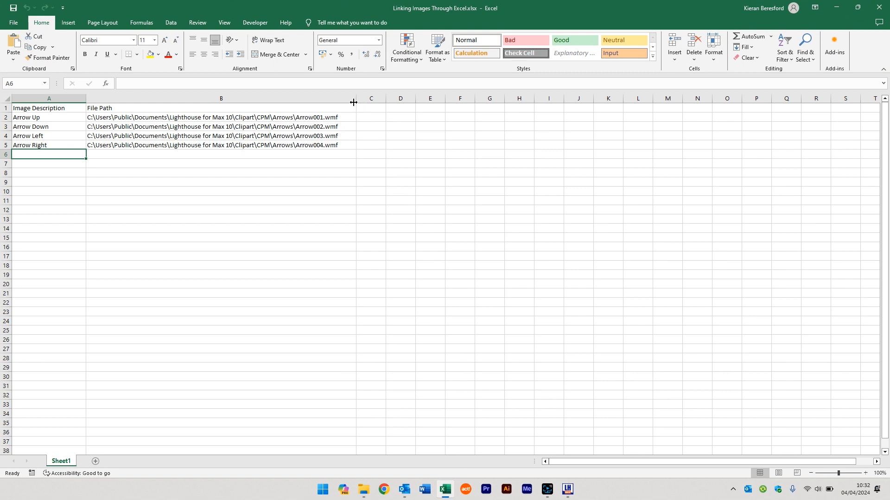
drag(325, 111, 316, 167)
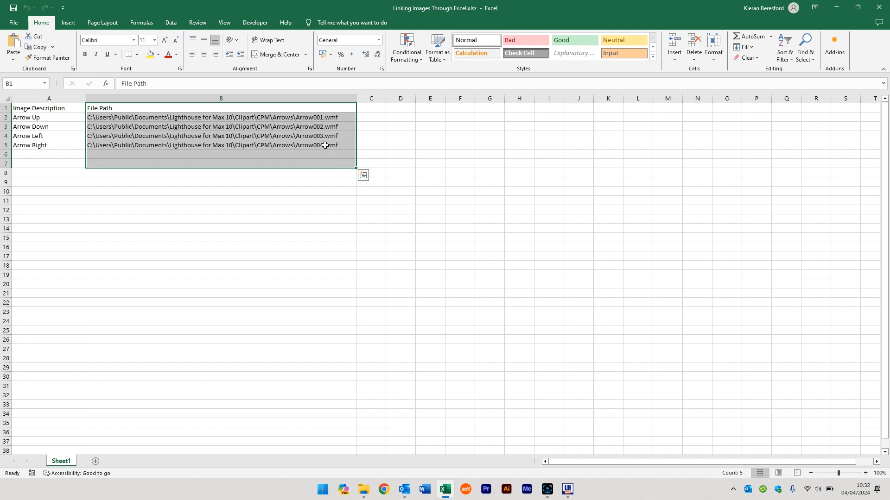
click(328, 107)
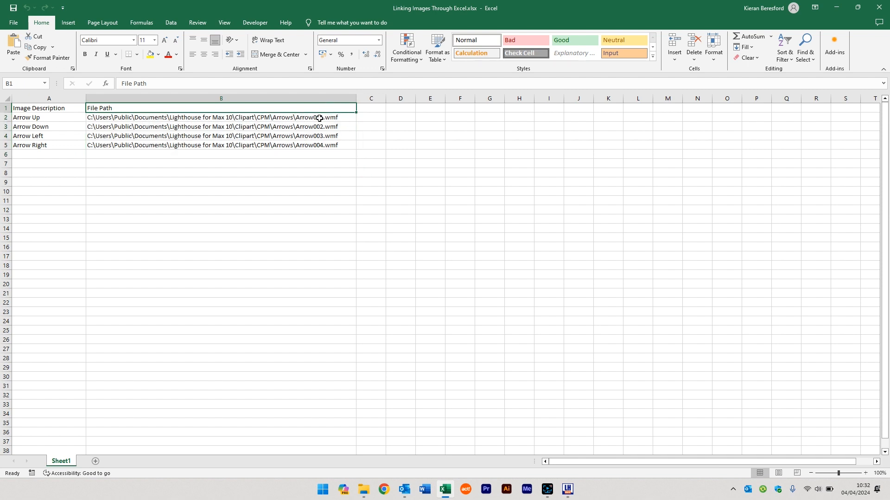
click(319, 118)
click(331, 127)
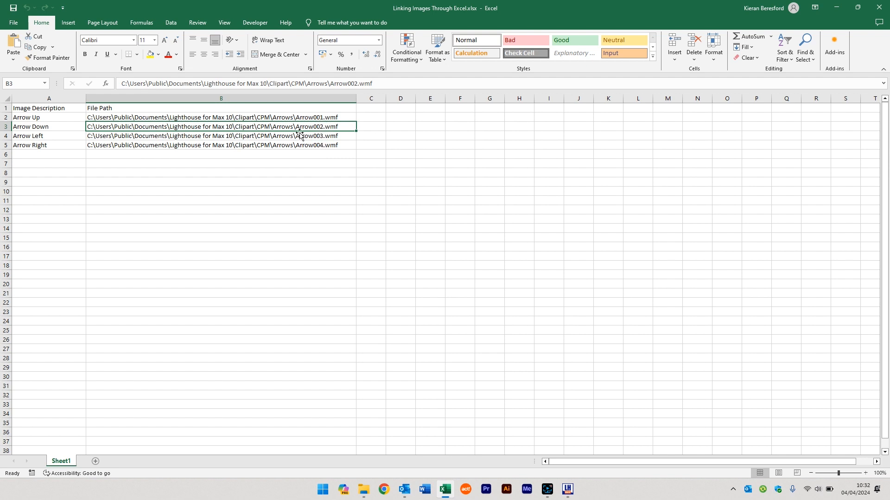
drag(69, 110, 68, 145)
click(75, 119)
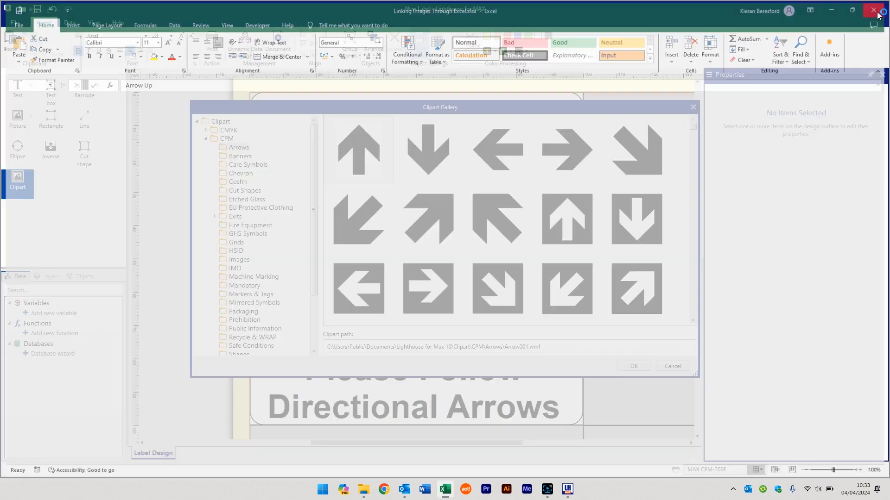
click(878, 11)
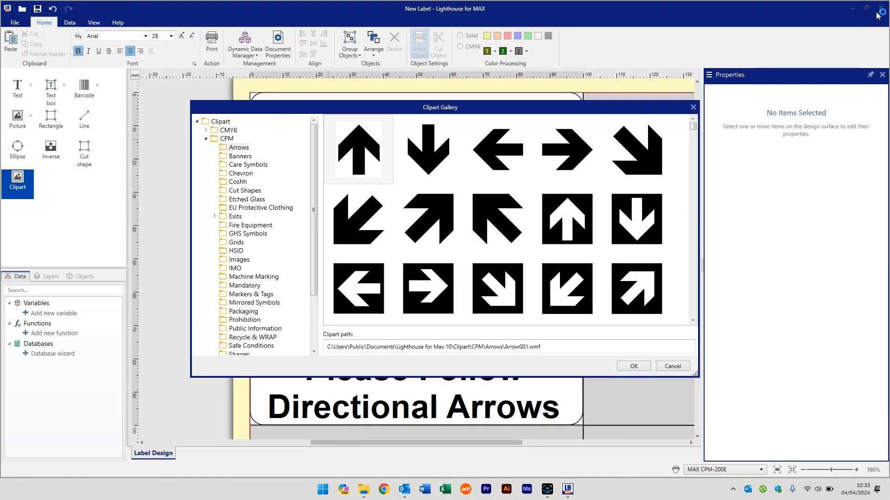
click(672, 367)
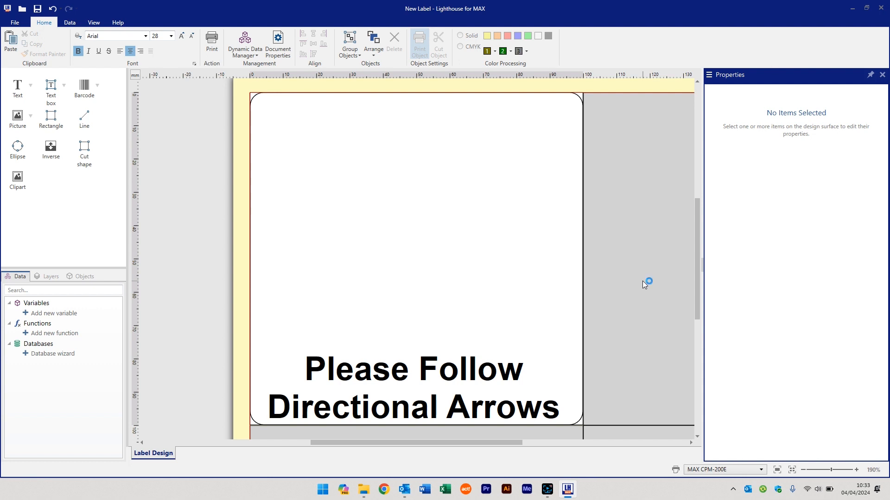
Step: Connect the label to the Microsoft Excel database Linking Images Through Excel.xlsx using the Database Wizard
click(50, 356)
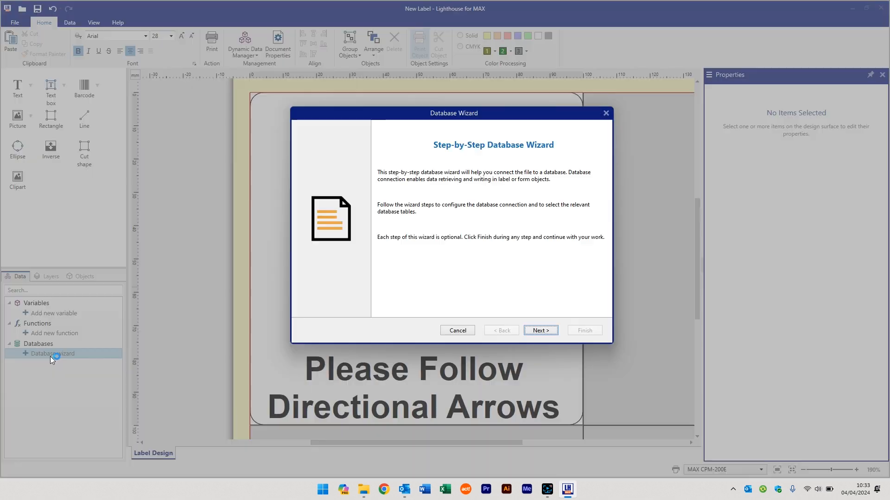
click(545, 331)
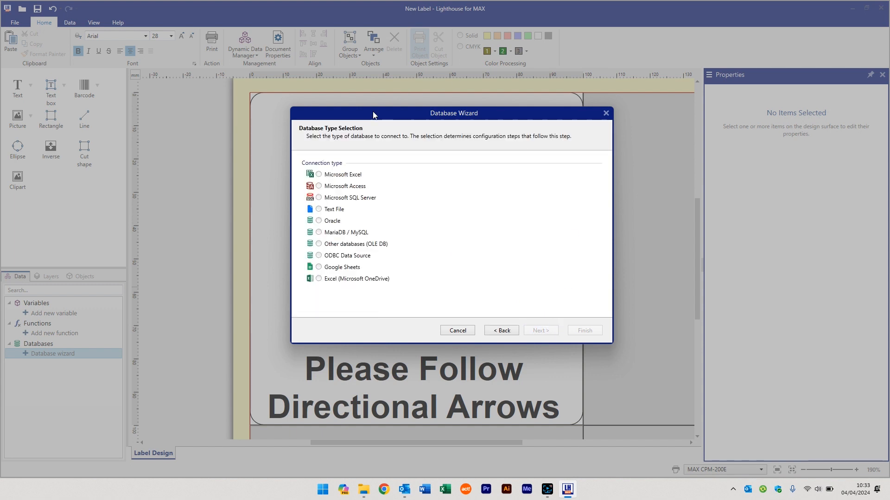
click(340, 175)
click(545, 331)
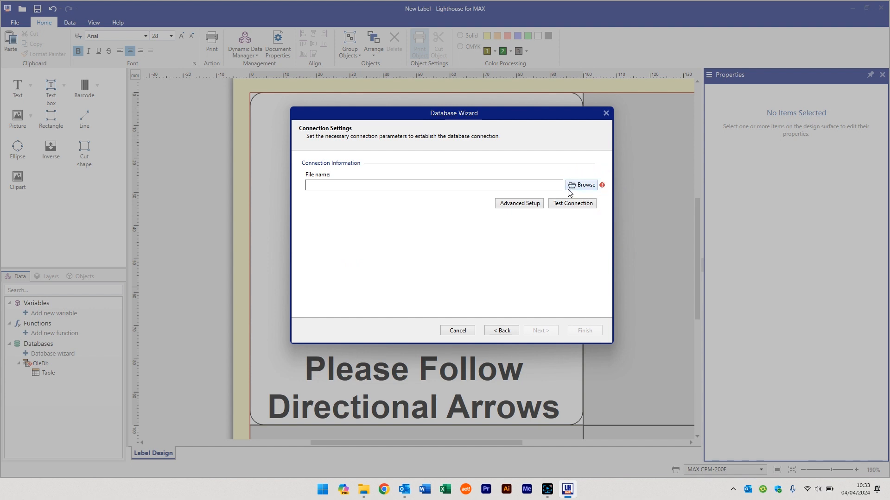
click(582, 188)
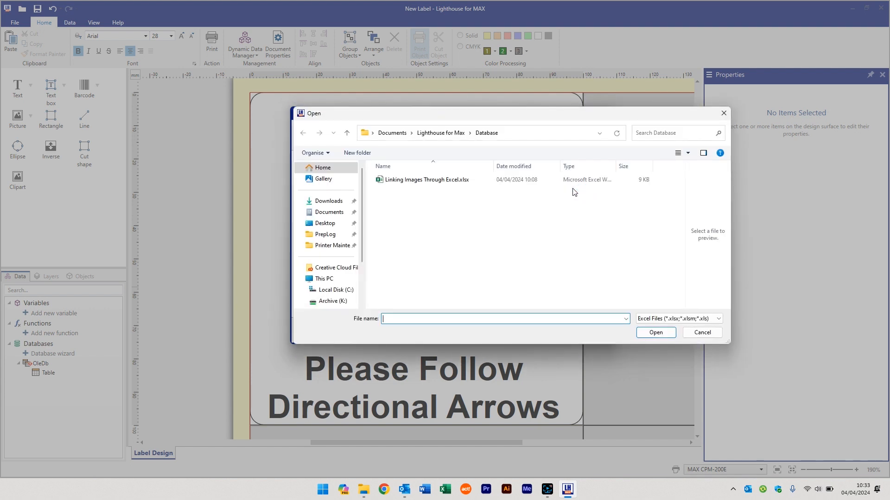
click(470, 179)
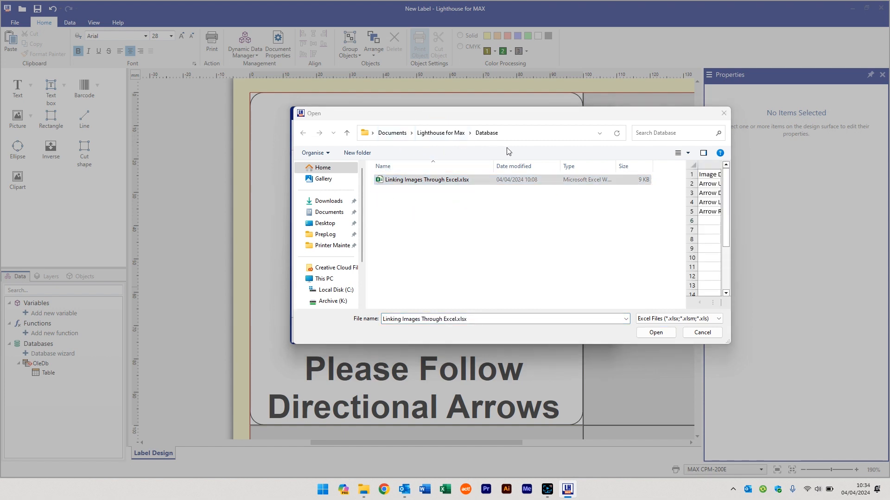
click(662, 333)
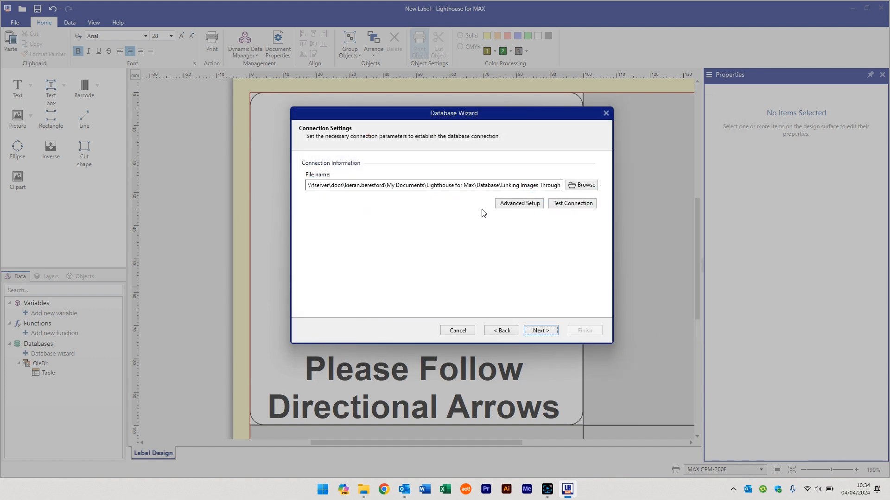
click(544, 331)
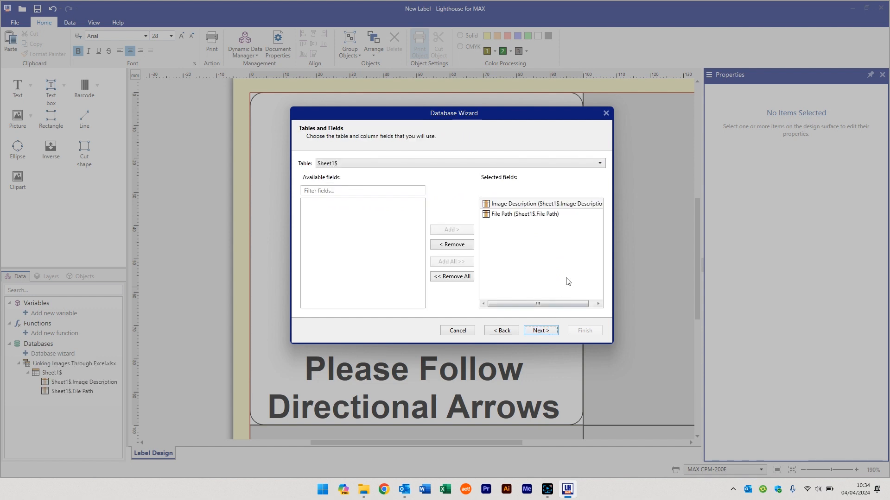
Step: Finish the database setup with the Image Description and File Path fields, one fixed label per record, and no label objects created
click(519, 215)
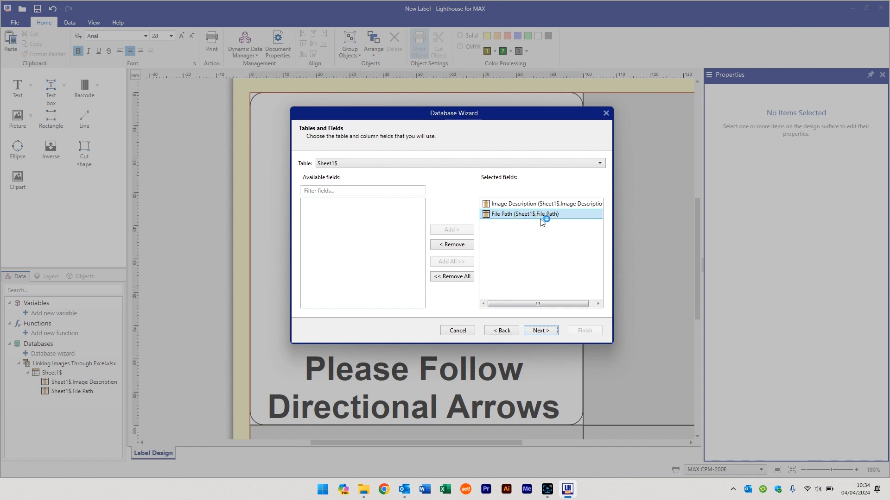
click(522, 206)
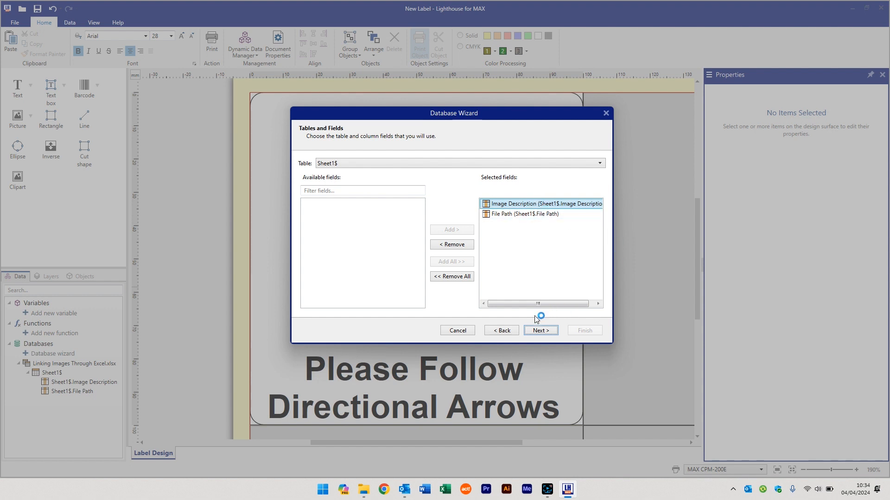
click(541, 330)
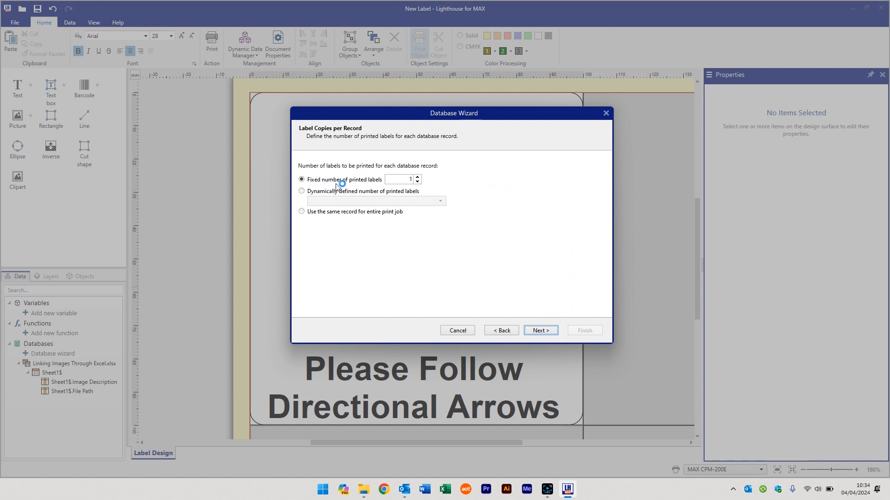
click(551, 335)
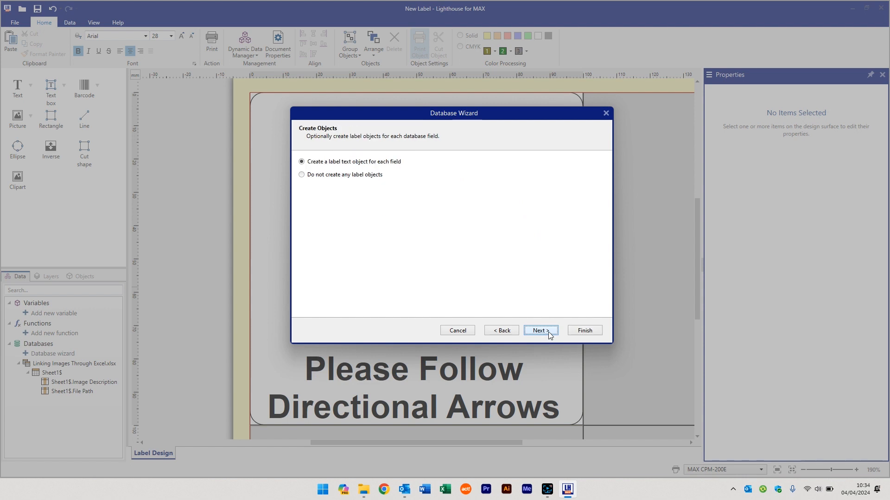
click(347, 175)
click(585, 330)
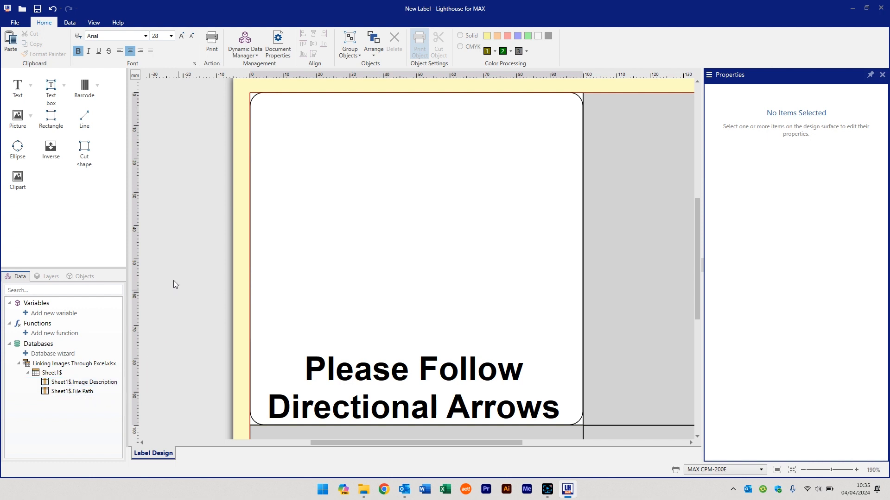
Step: Place a picture linked to Sheet1$.File Path above the label text and enlarge it to about 49 by 55 mm
click(31, 118)
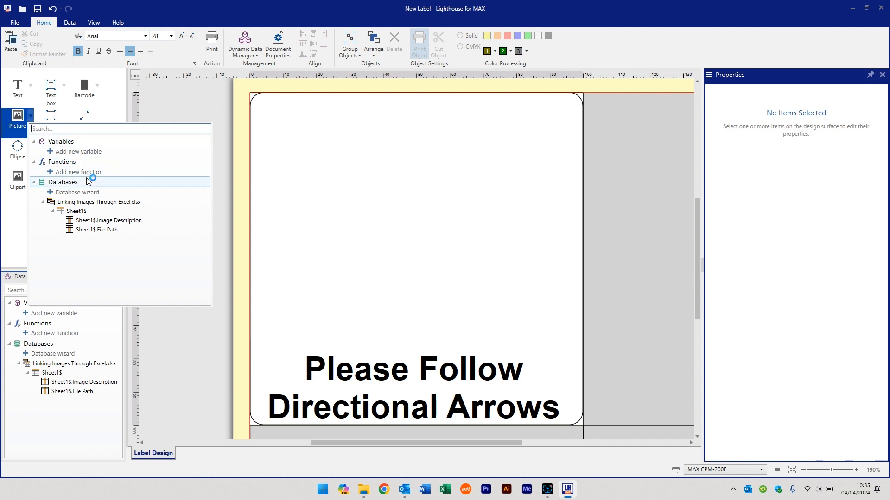
click(113, 231)
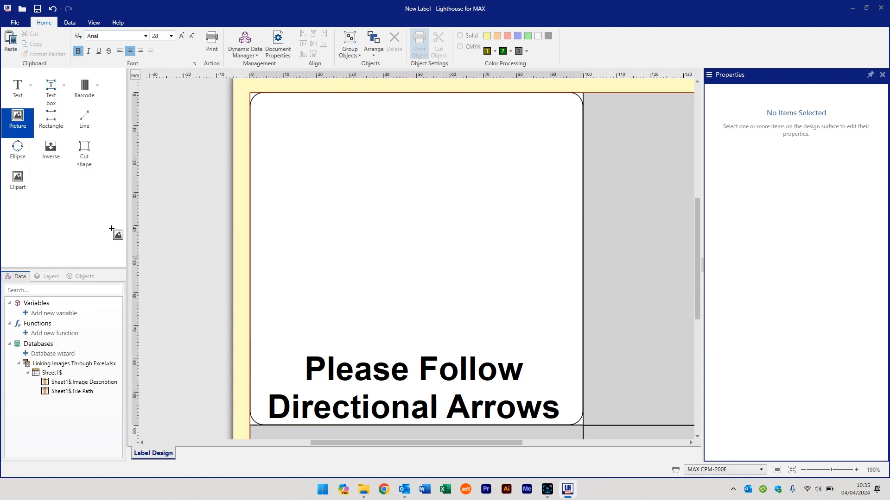
click(352, 149)
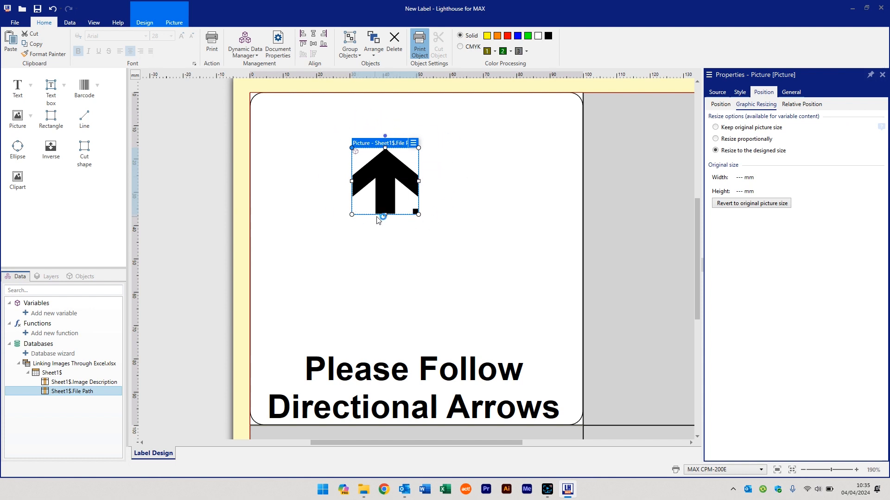
drag(418, 214, 514, 331)
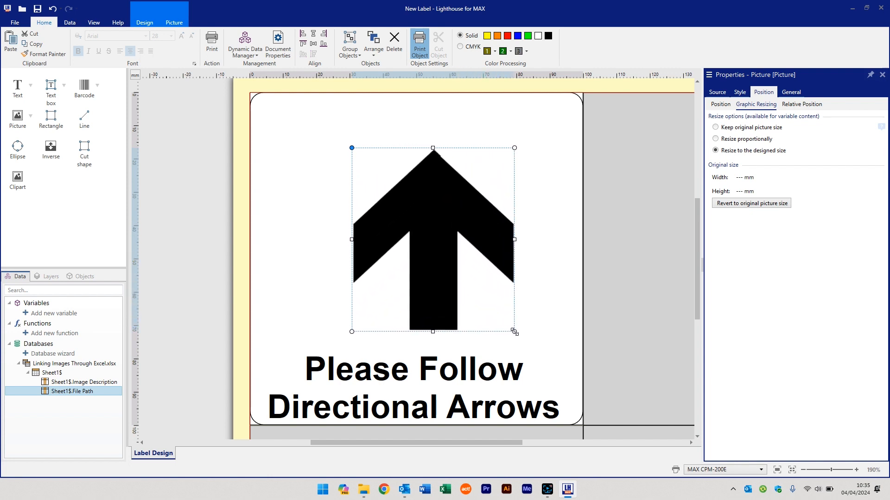
Step: Reposition the linked arrow picture centrally above the label text and enlarge it to about 54 by 60 mm
drag(468, 280, 440, 247)
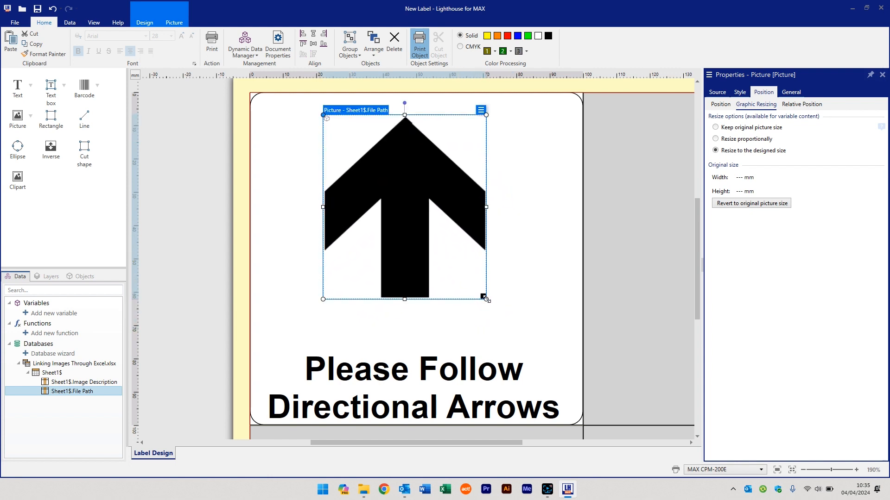
drag(485, 298, 501, 316)
drag(467, 271, 472, 277)
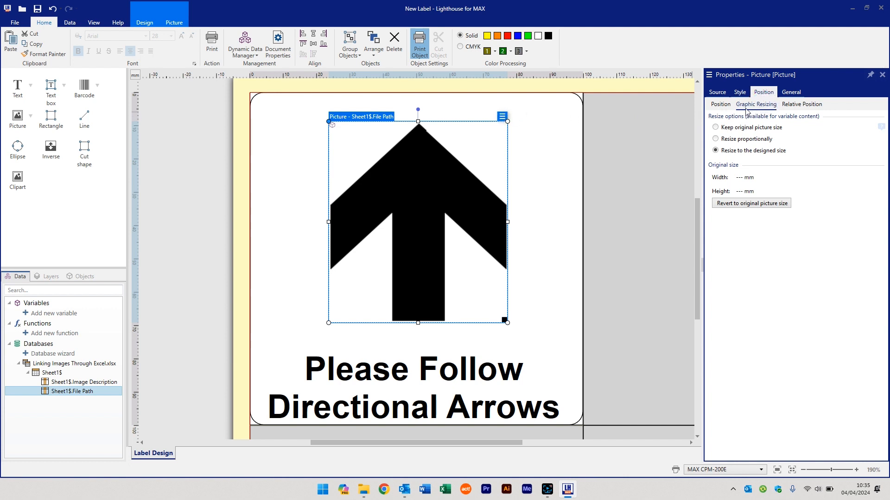
Step: Compare the graphic resizing options for the linked picture and set it to resize proportionally
click(760, 128)
click(755, 141)
click(757, 149)
click(757, 139)
click(751, 129)
click(746, 140)
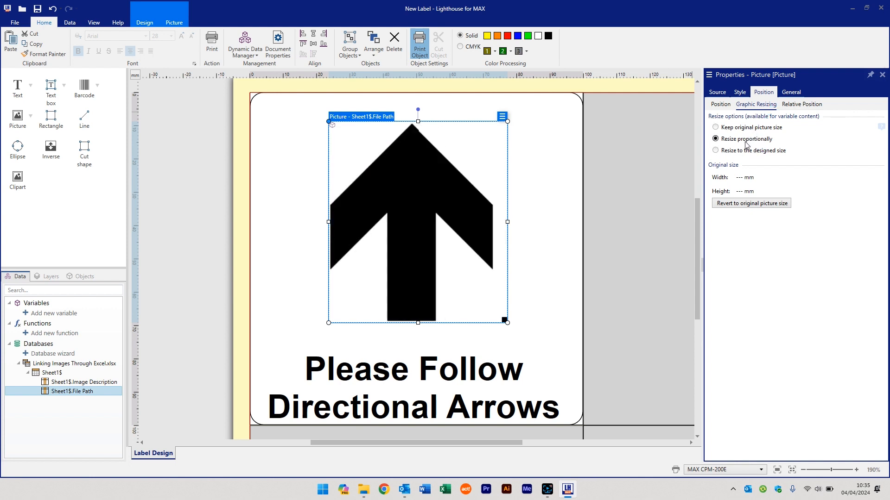
click(746, 151)
click(743, 140)
Step: Shift the linked picture about 3 mm to the right to centre the arrow above the text, and leave it deselected
click(613, 212)
click(411, 254)
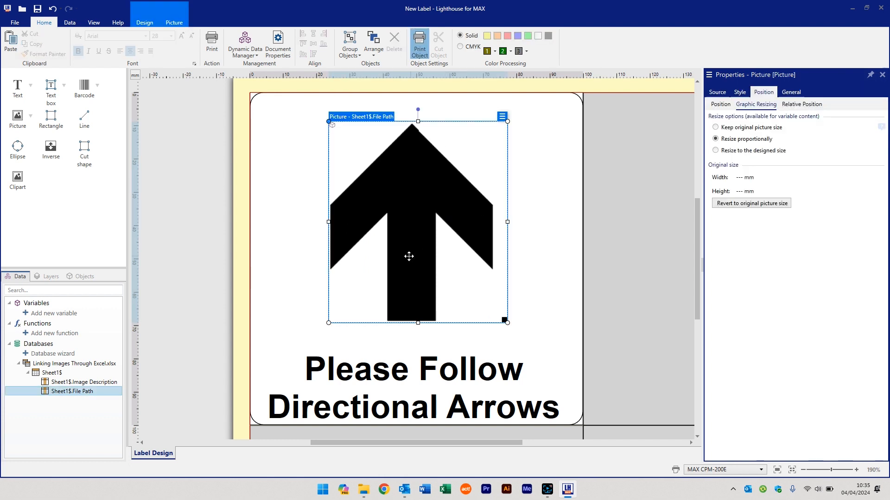
click(606, 225)
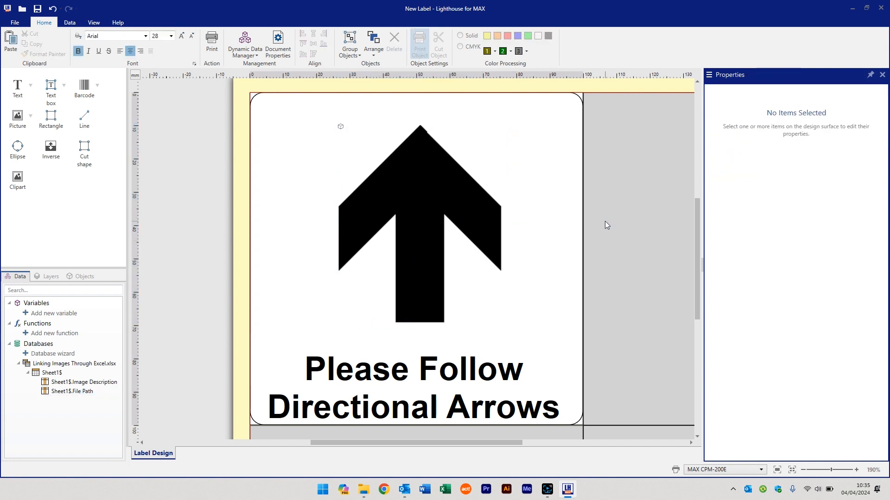
Step: Open the print setup for the label and set the Arrow Up record to 2 copies
click(211, 41)
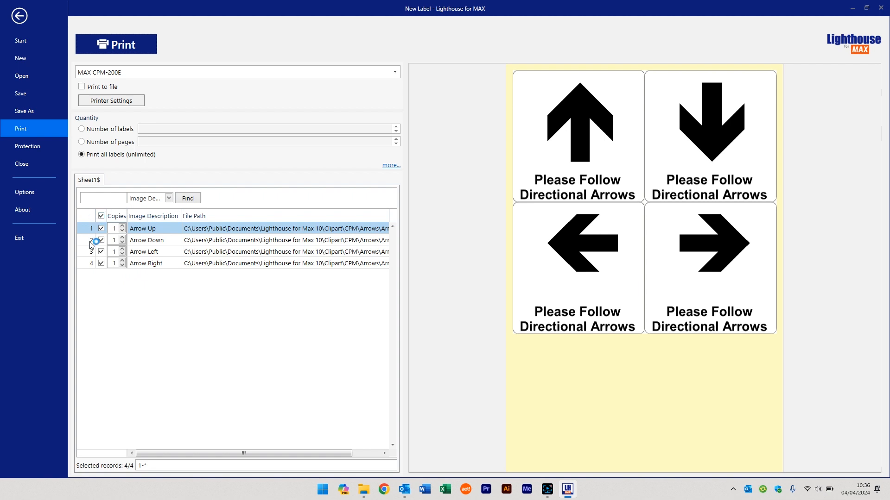
click(123, 226)
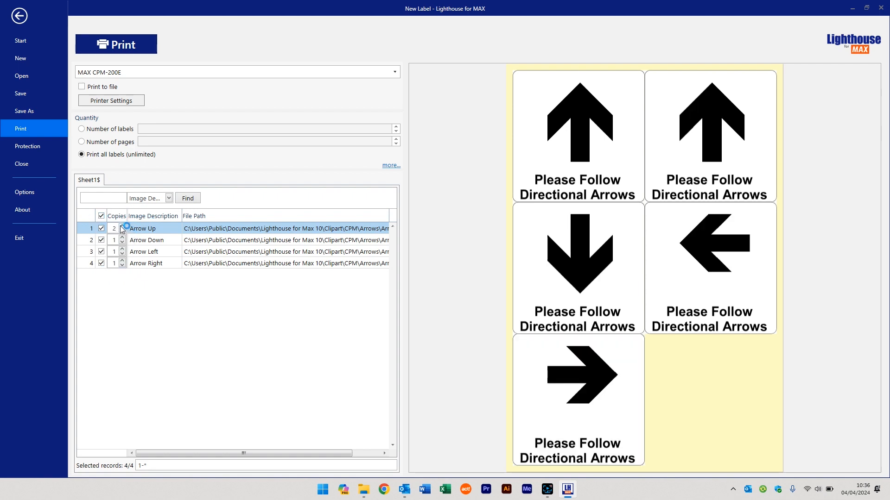